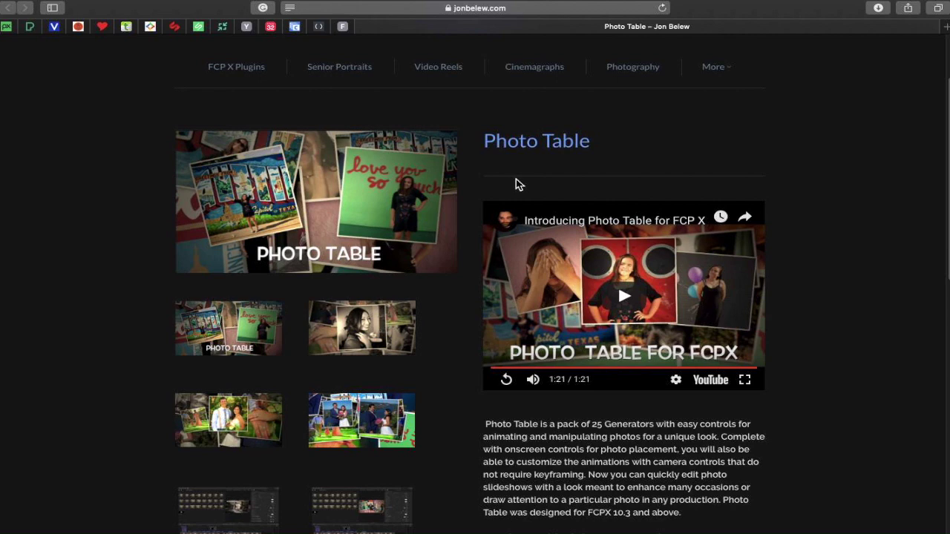
- Scroll the Photo Table page down to the $29.00 price, back up, then down again
scroll(452, 304, "down", 3)
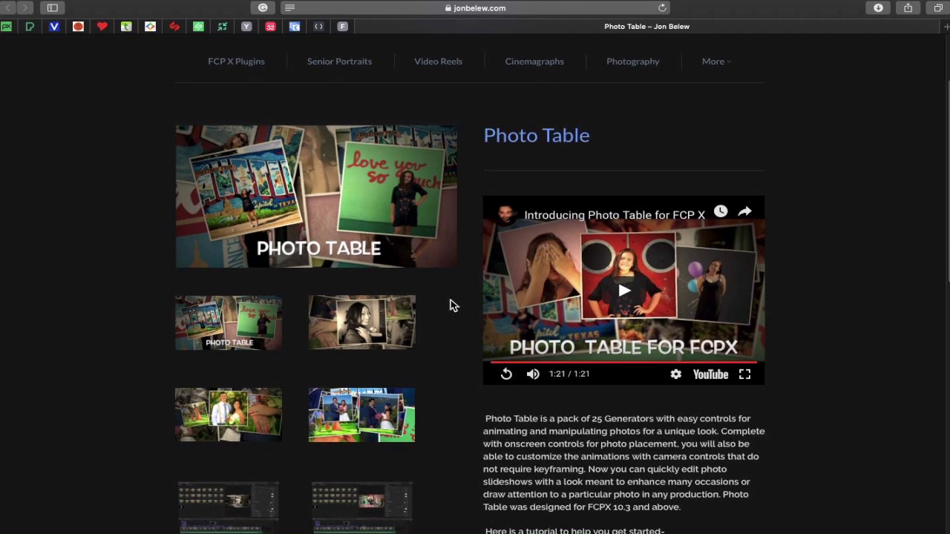
scroll(451, 304, "down", 10)
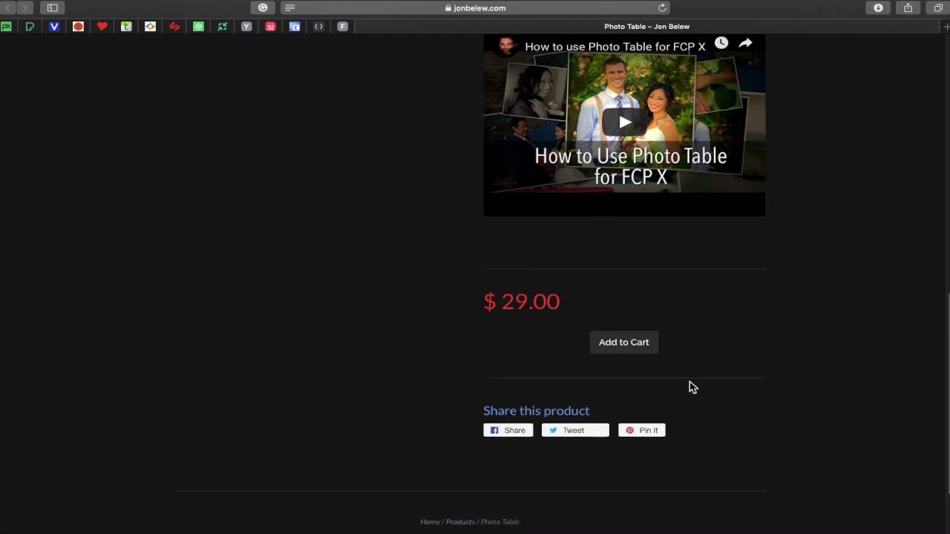
scroll(689, 386, "up", 2)
scroll(627, 429, "up", 10)
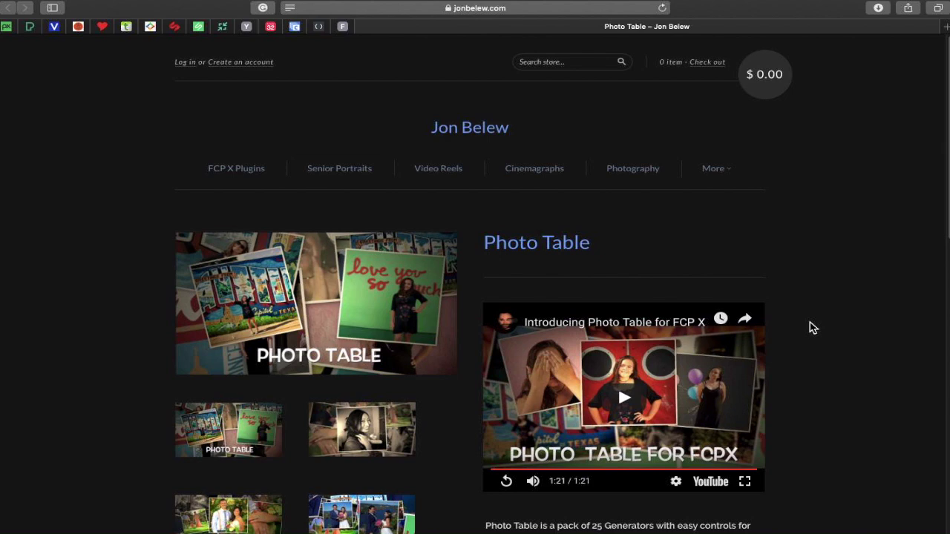
scroll(812, 328, "down", 4)
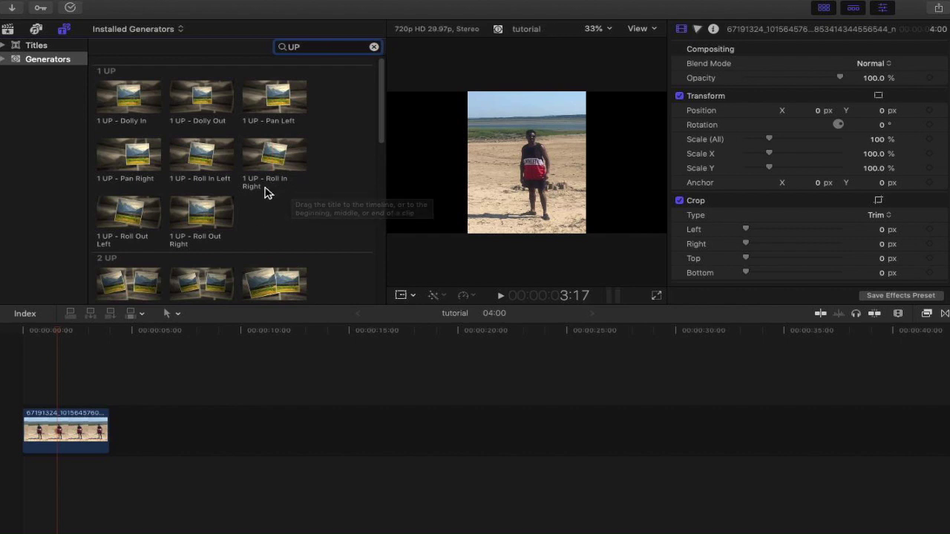
- Scroll the generator browser to the 2 UP set and place 2 UP - Roll In Right after the beach clip
scroll(314, 219, "down", 1)
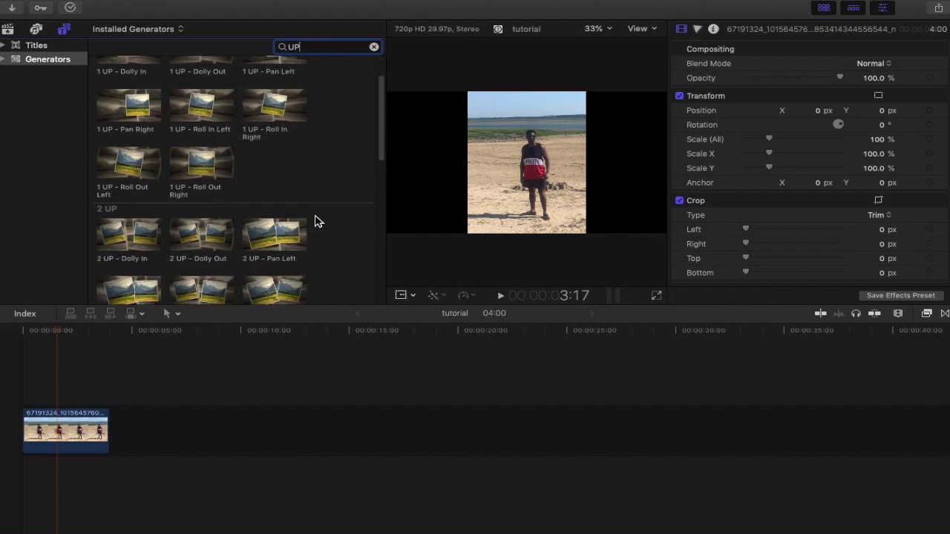
scroll(314, 220, "up", 1)
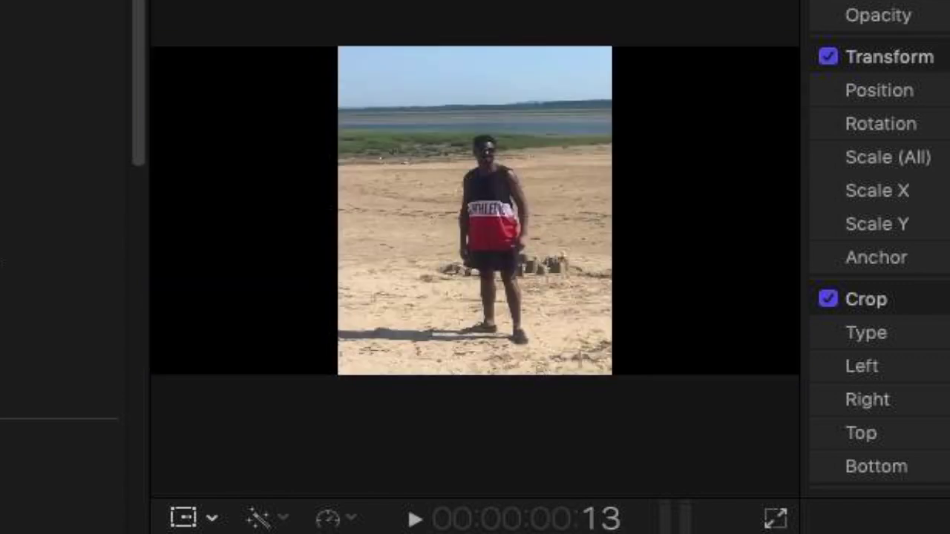
scroll(59, 267, "down", 5)
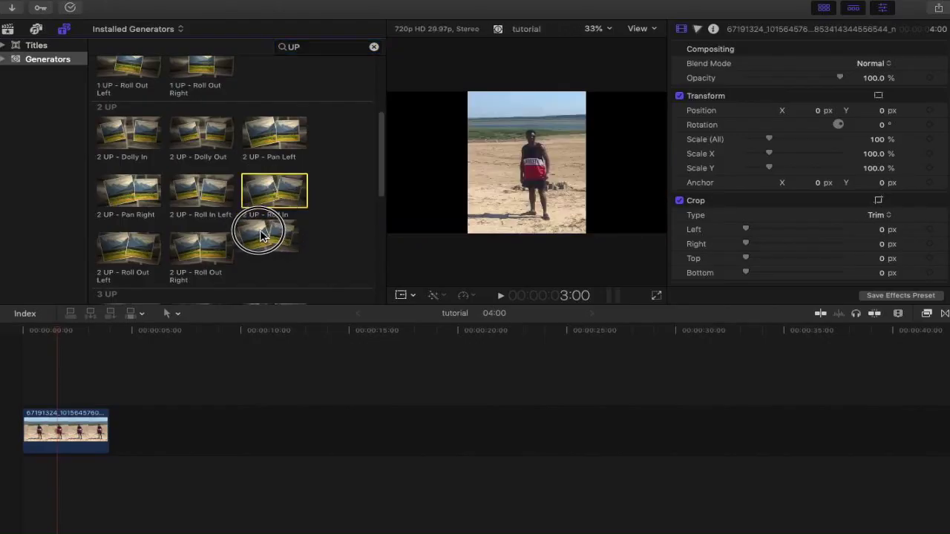
left_click_drag(252, 223, 189, 434)
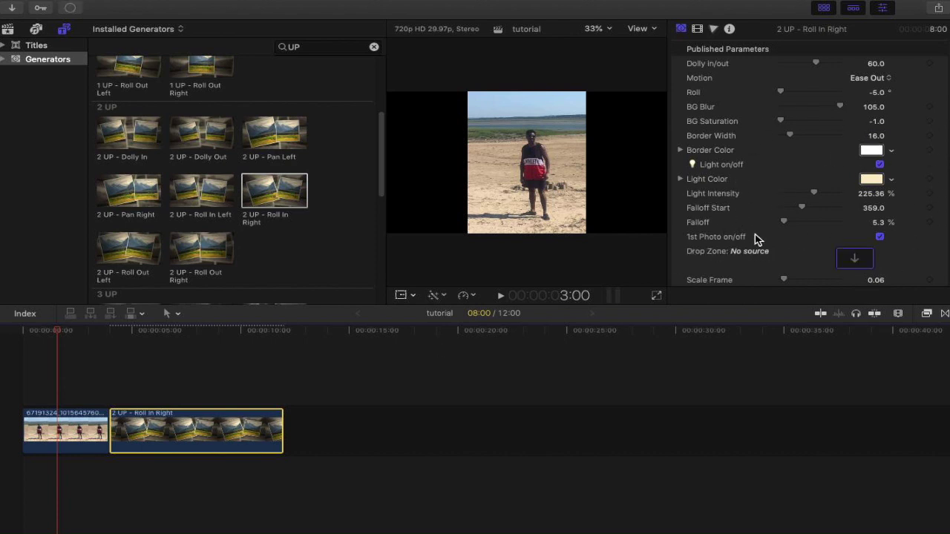
- Park the playhead in the generator and nudge its right photo frame up and to the right
left_click(196, 345)
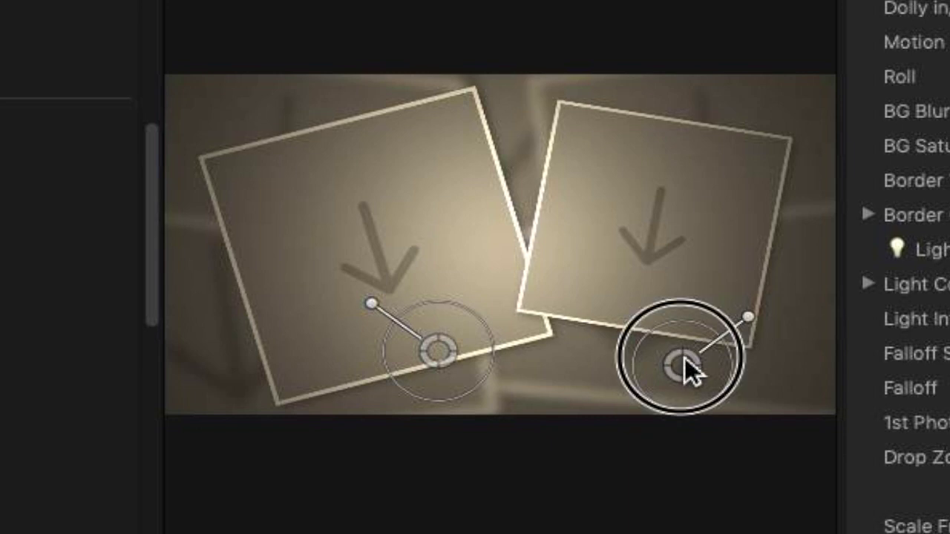
mouse_move(684, 357)
left_mouse_down()
mouse_move(721, 319)
mouse_move(695, 354)
mouse_move(697, 371)
left_mouse_up()
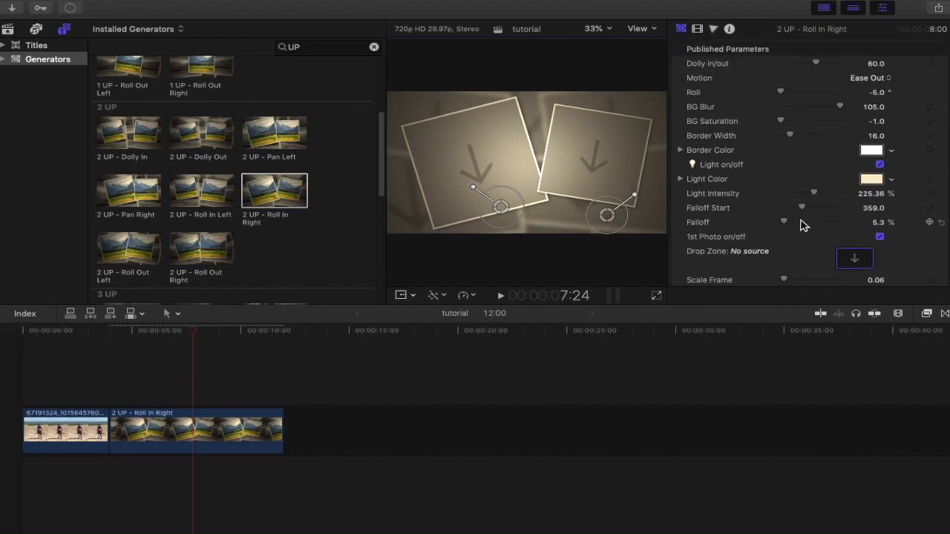
left_click(856, 262)
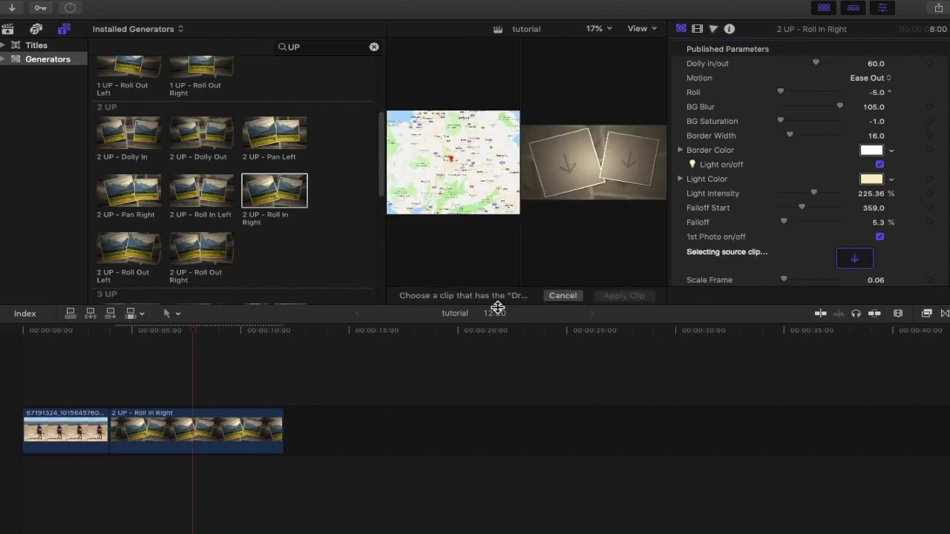
- Apply the beach clip to both photo Drop Zone image wells
left_click(56, 432)
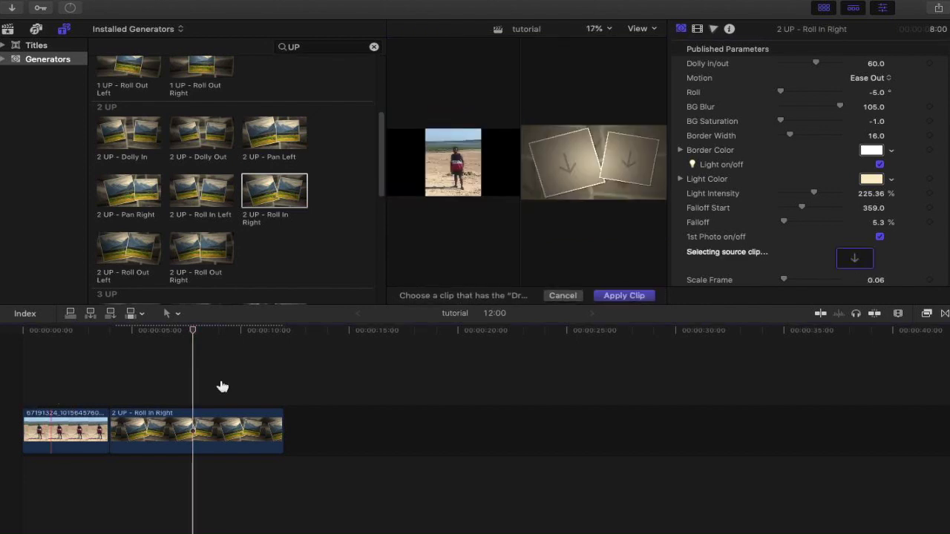
left_click(624, 296)
scroll(779, 267, "down", 5)
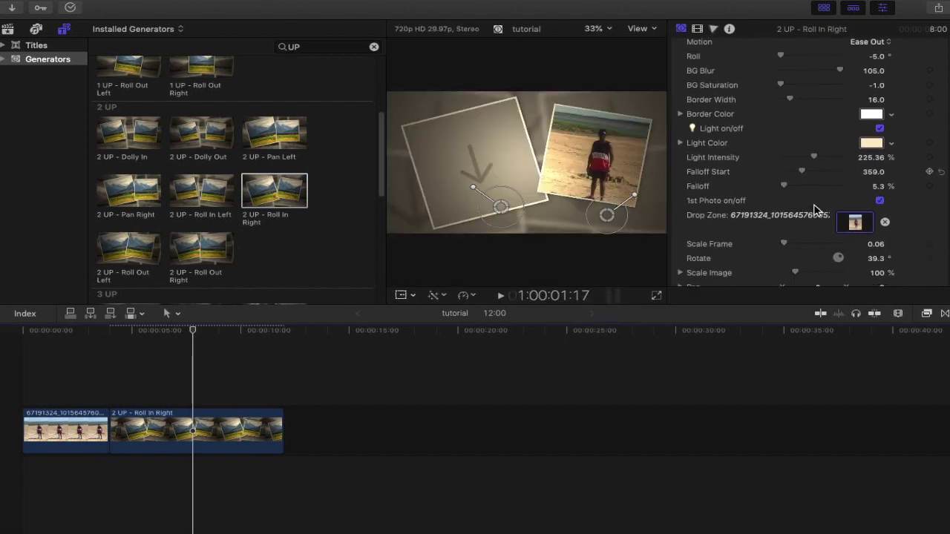
left_click(858, 252)
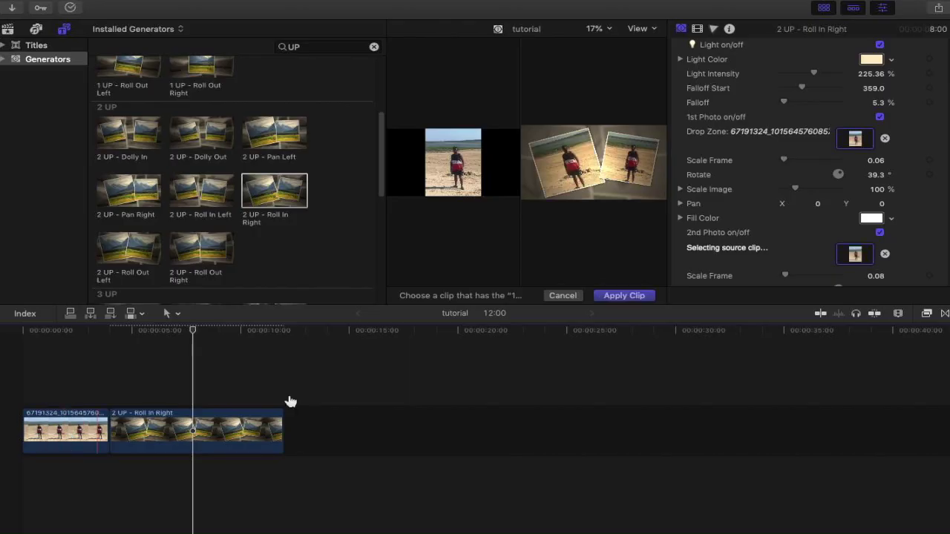
left_click(632, 297)
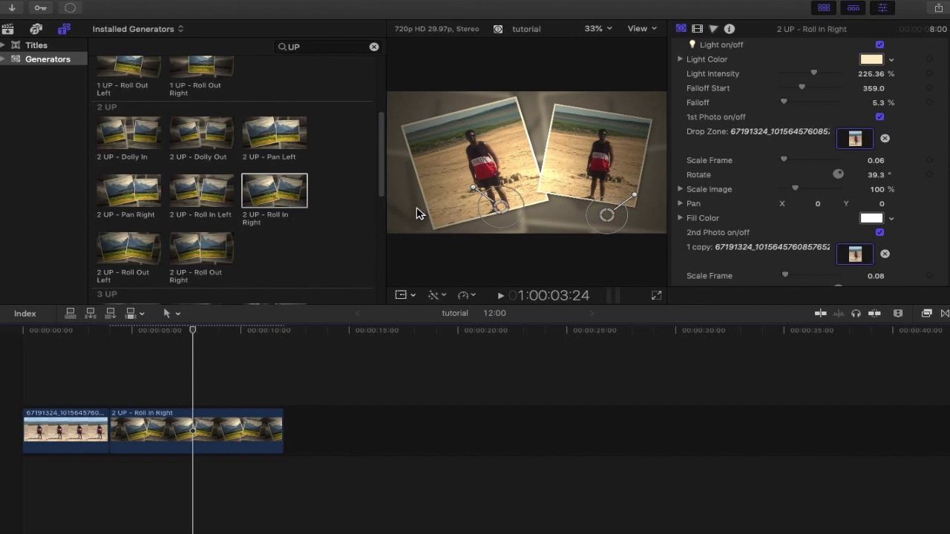
scroll(829, 247, "down", 10)
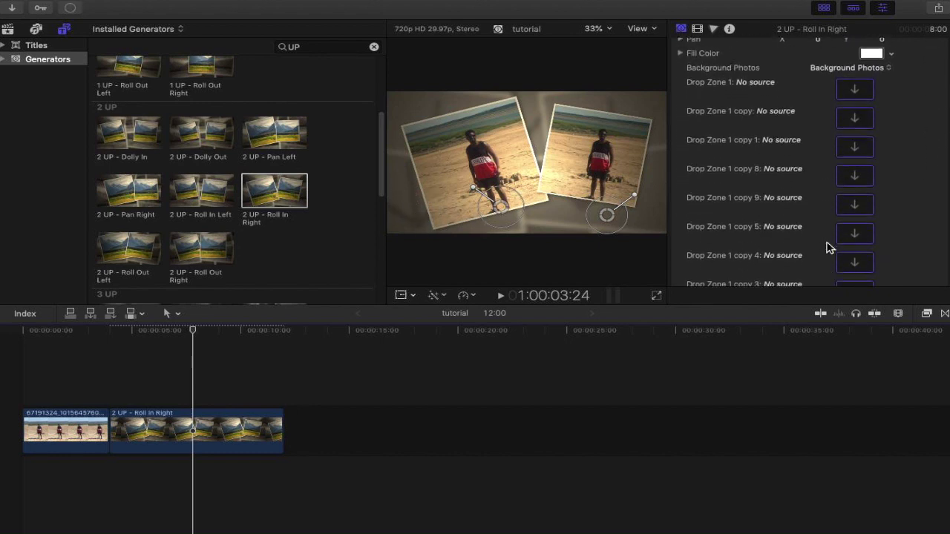
- Fill the first two background drop zones with the beach clip
left_click(854, 89)
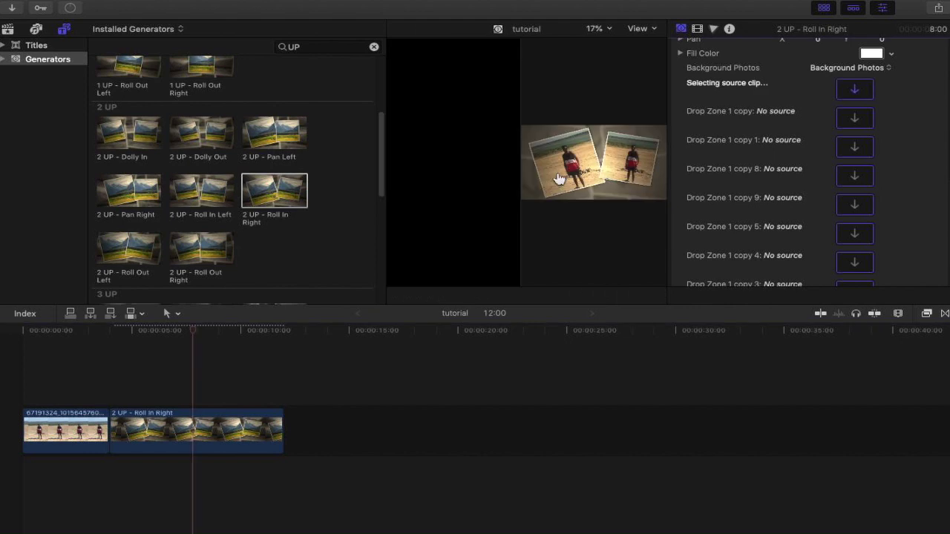
left_click(75, 433)
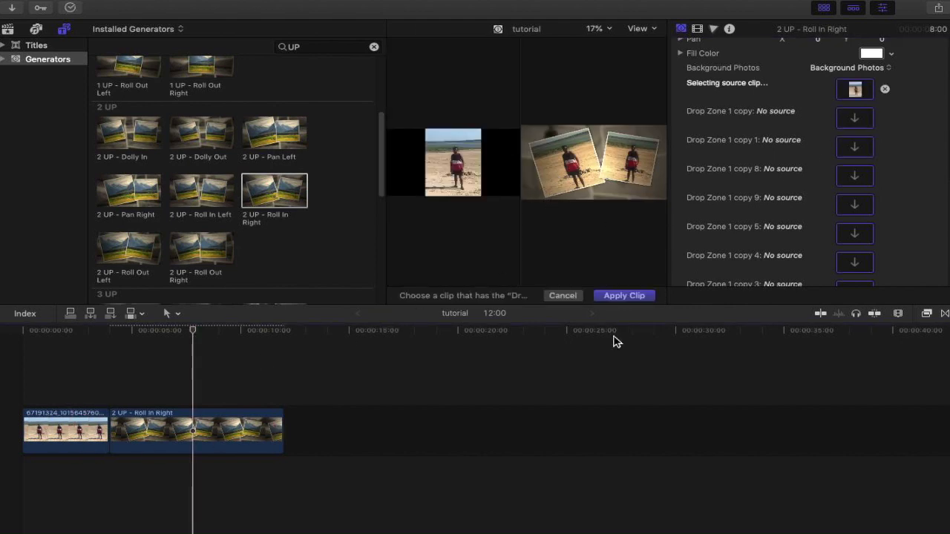
left_click(644, 295)
left_click(857, 119)
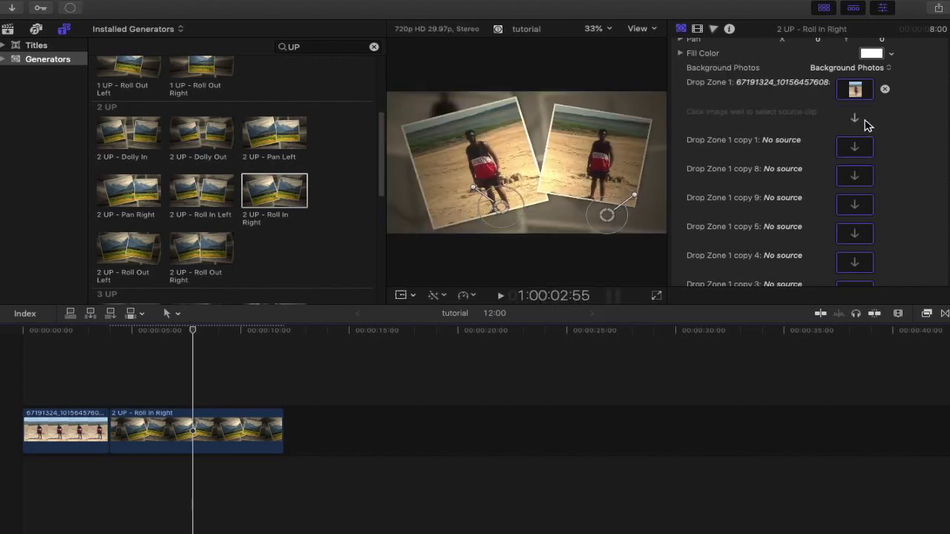
left_click(60, 434)
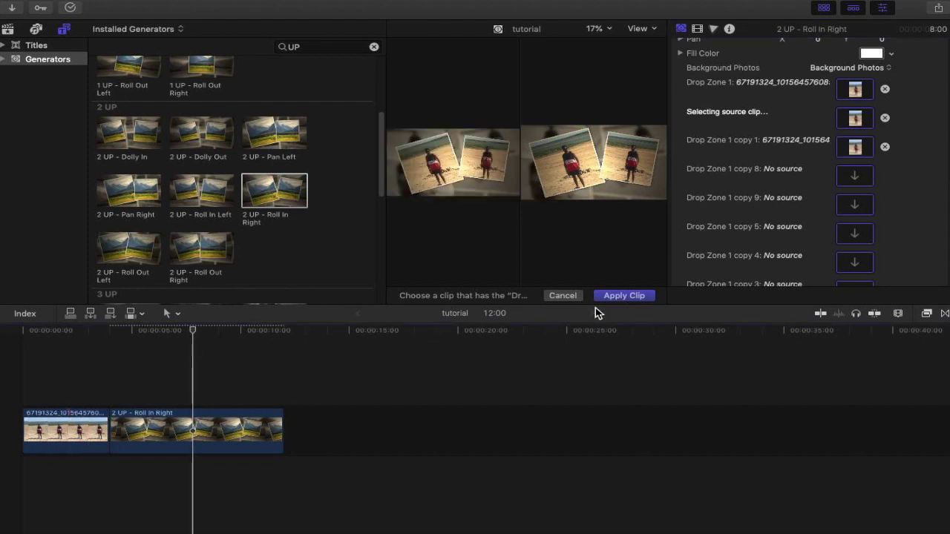
left_click(619, 297)
- Assign the beach clip to the next background drop zone
left_click(860, 175)
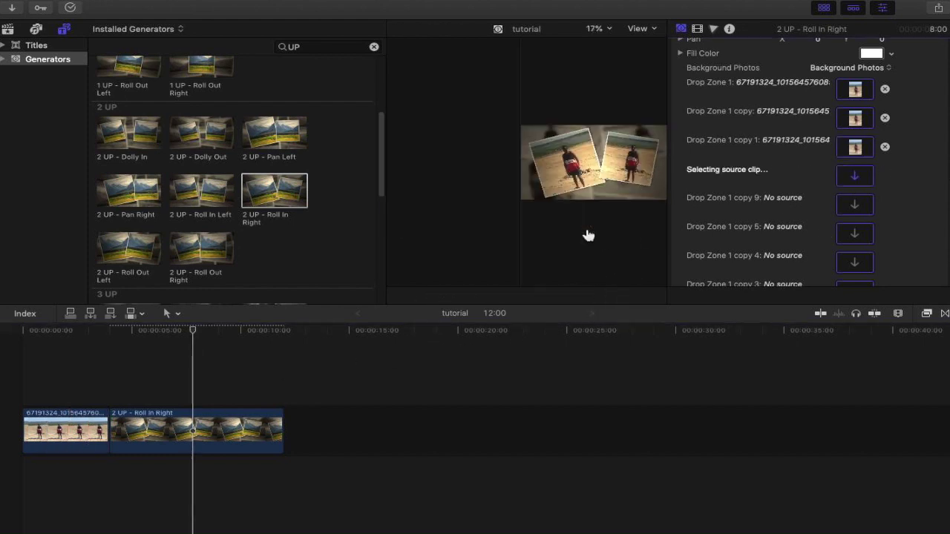
left_click(70, 441)
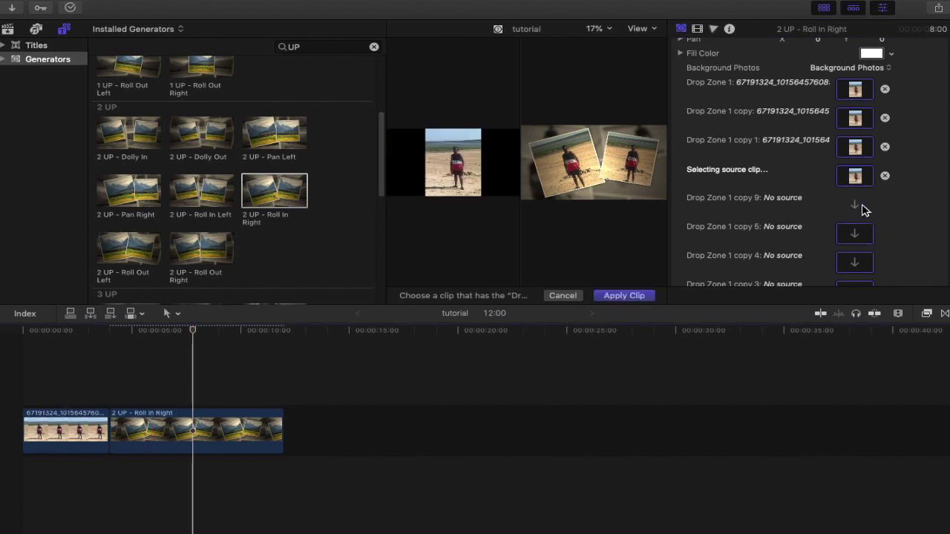
left_click(68, 429)
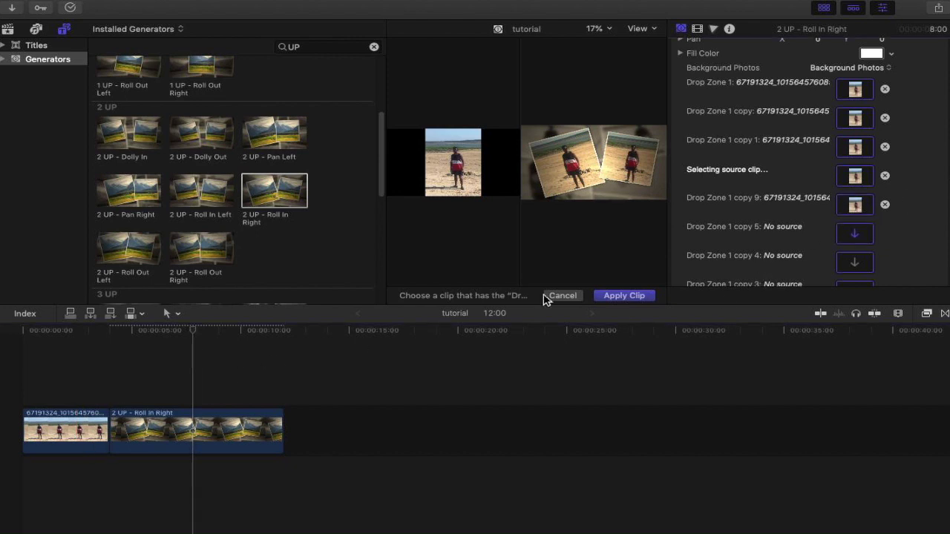
left_click(67, 436)
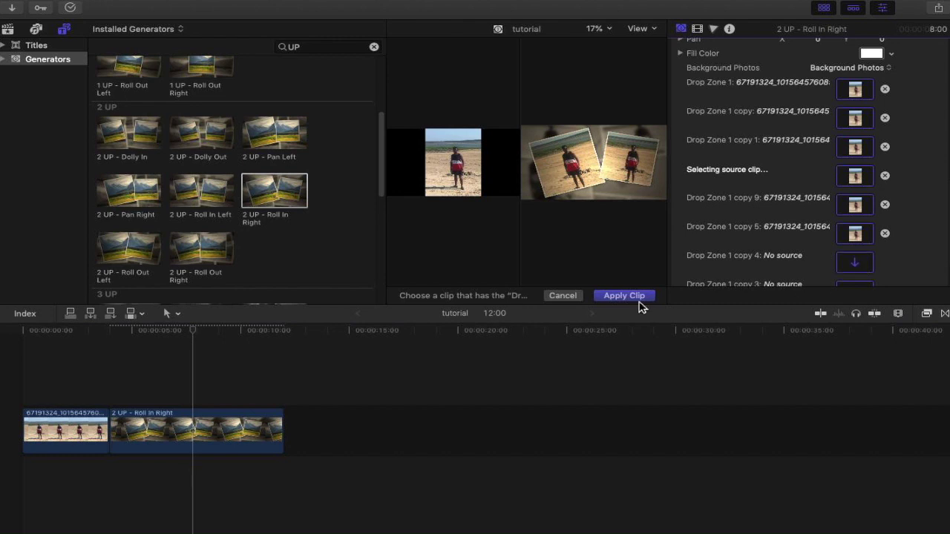
left_click(77, 435)
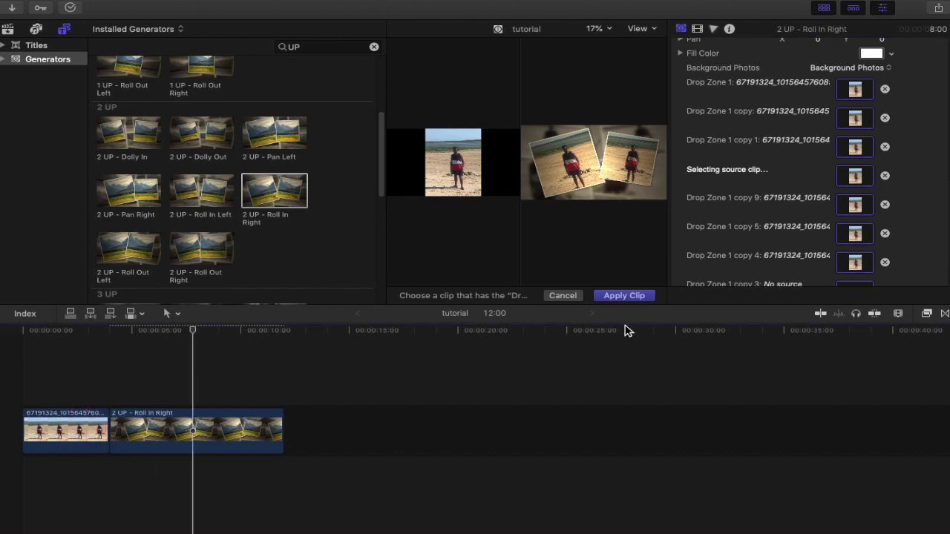
left_click(623, 296)
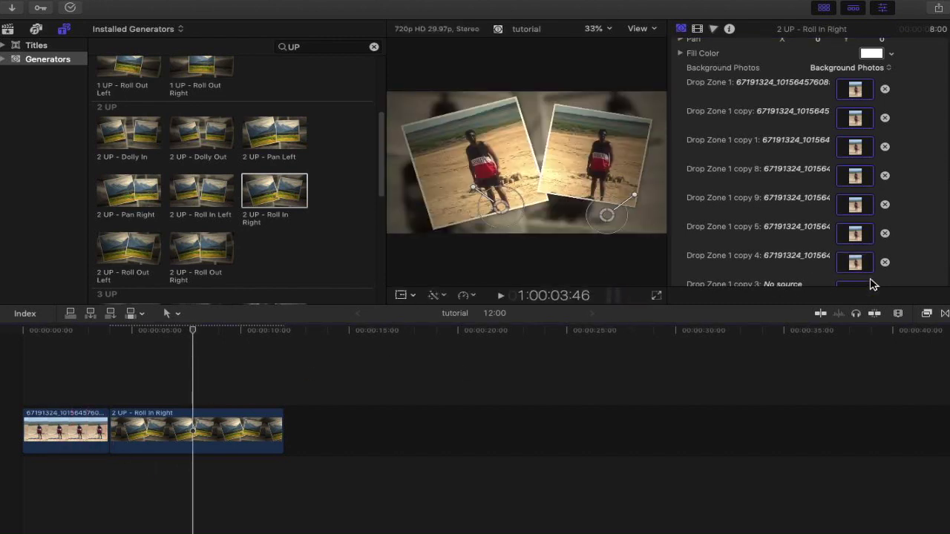
scroll(854, 241, "down", 2)
- Fill the remaining drop zones, including Drop Zone 1 copy 2, with the beach photo
left_click(865, 236)
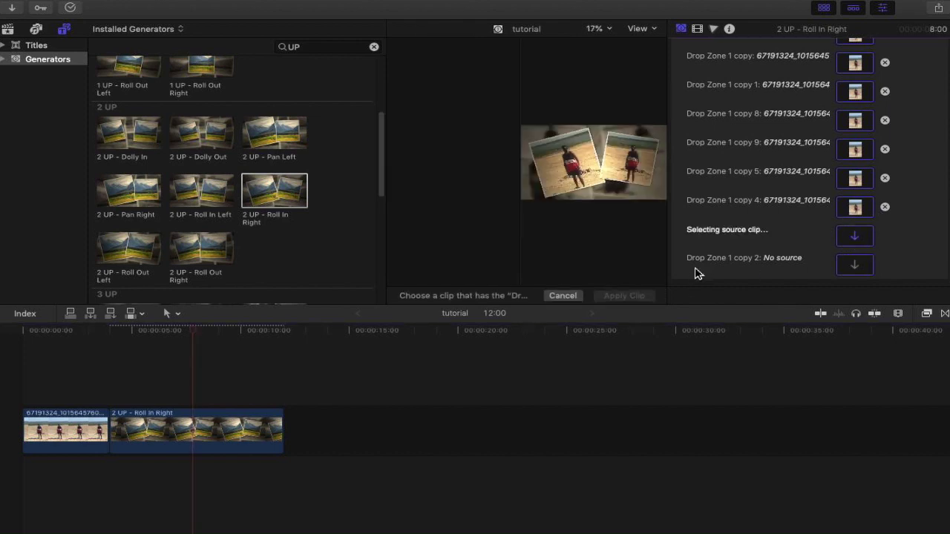
left_click(74, 436)
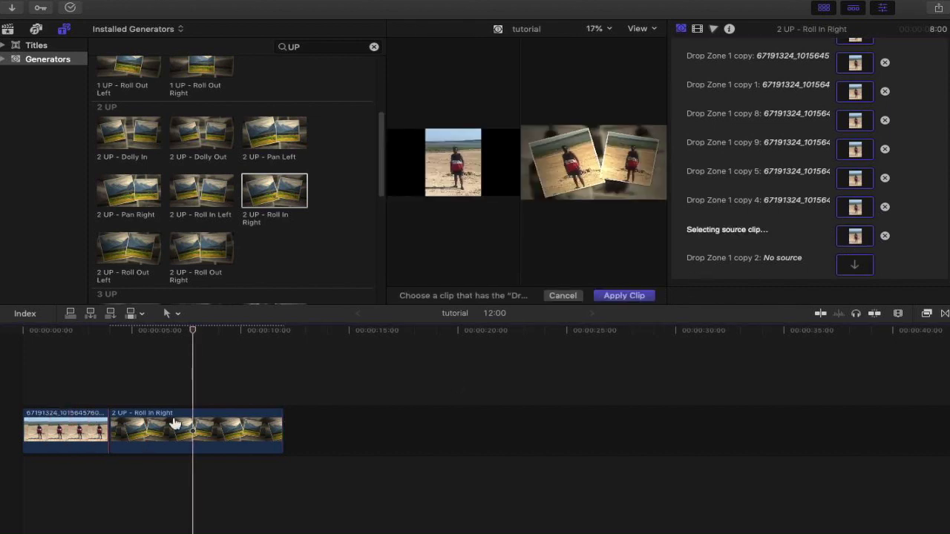
left_click(860, 264)
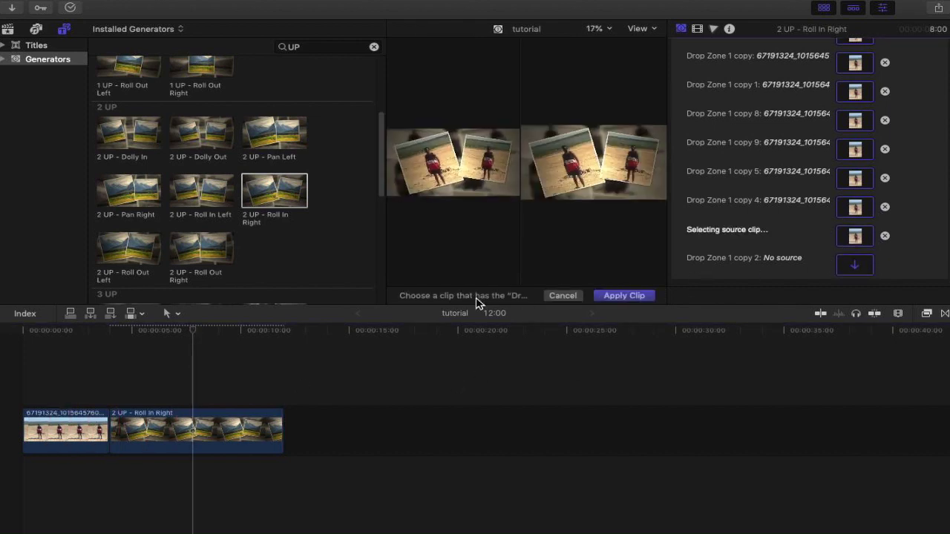
left_click(68, 437)
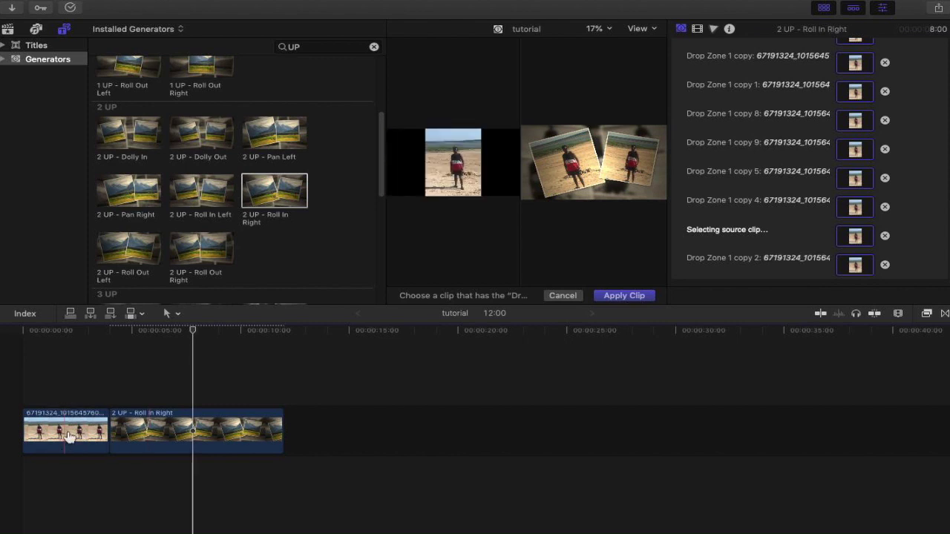
left_click(635, 296)
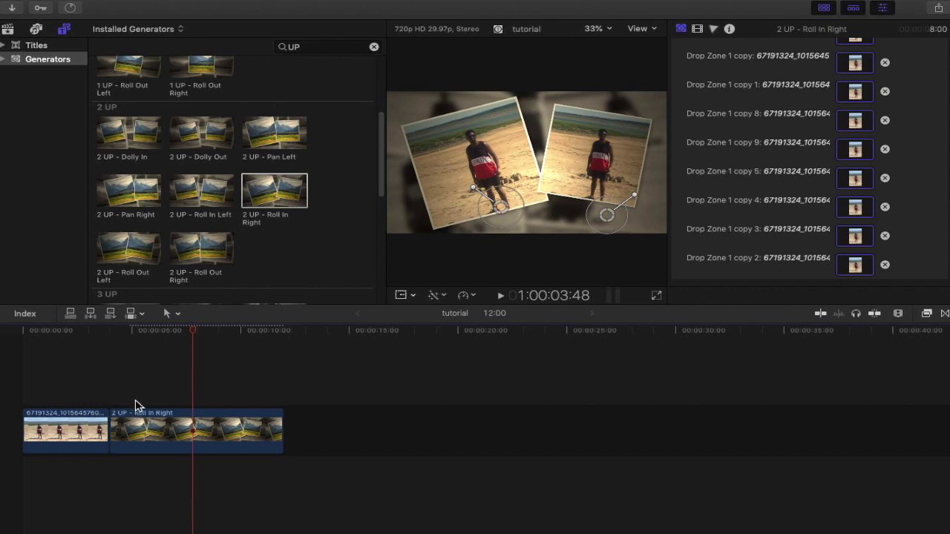
left_click(56, 440)
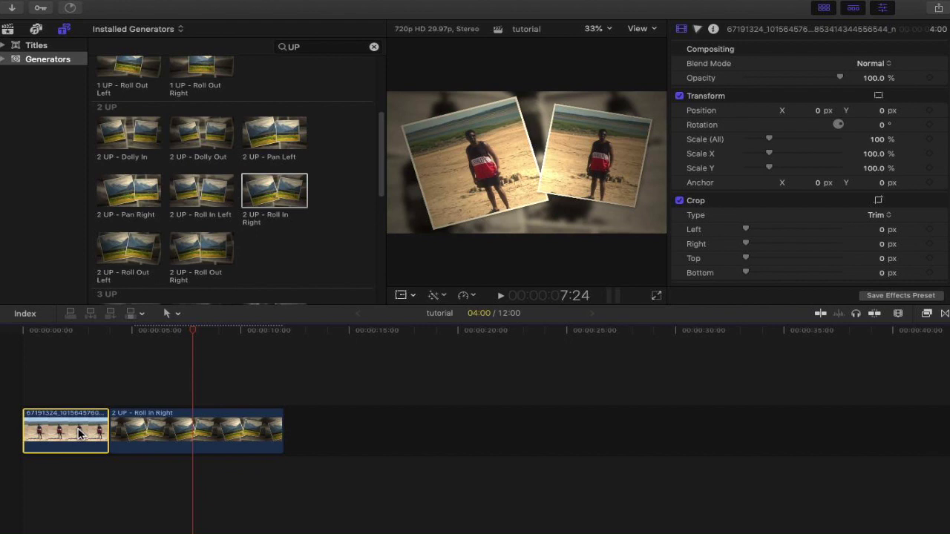
- Delete the original beach photo clip and enlarge the inspector's parameter area
left_click(50, 374)
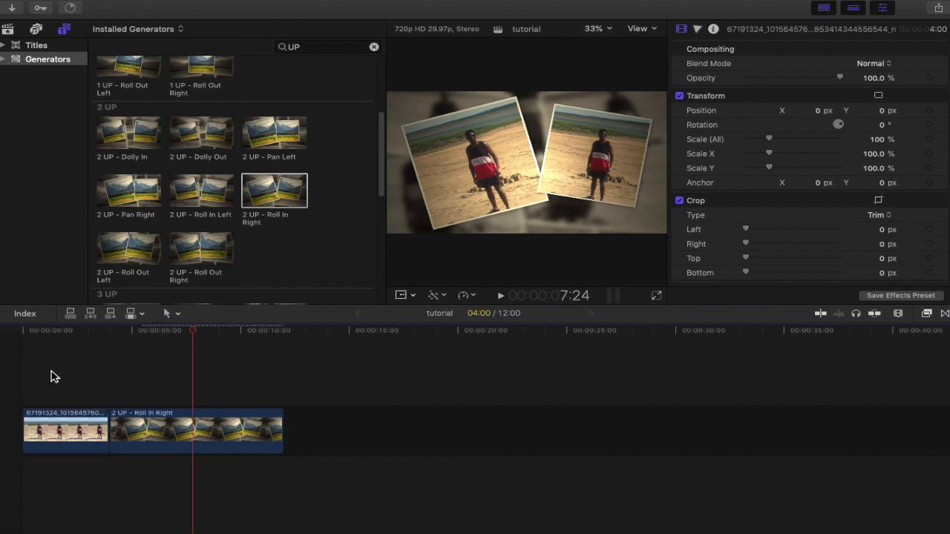
left_click(66, 429)
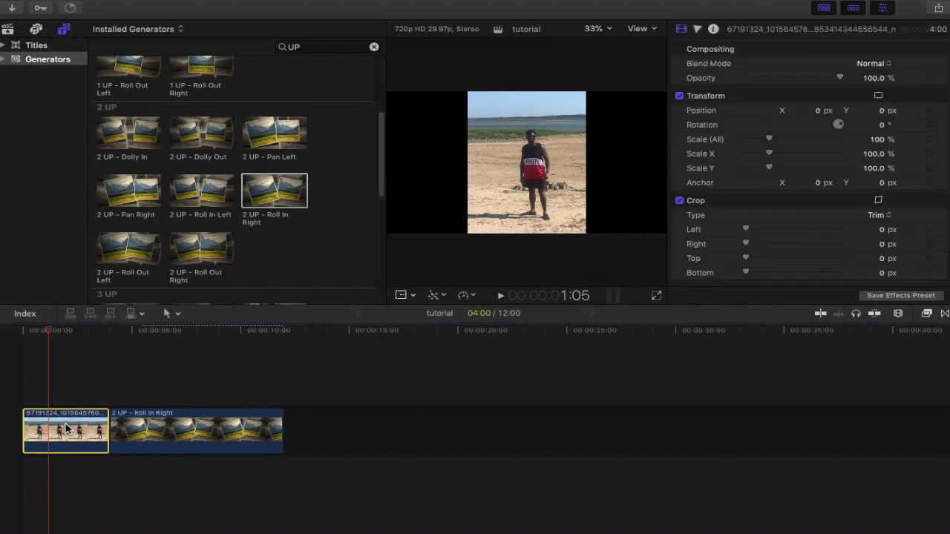
key("Delete")
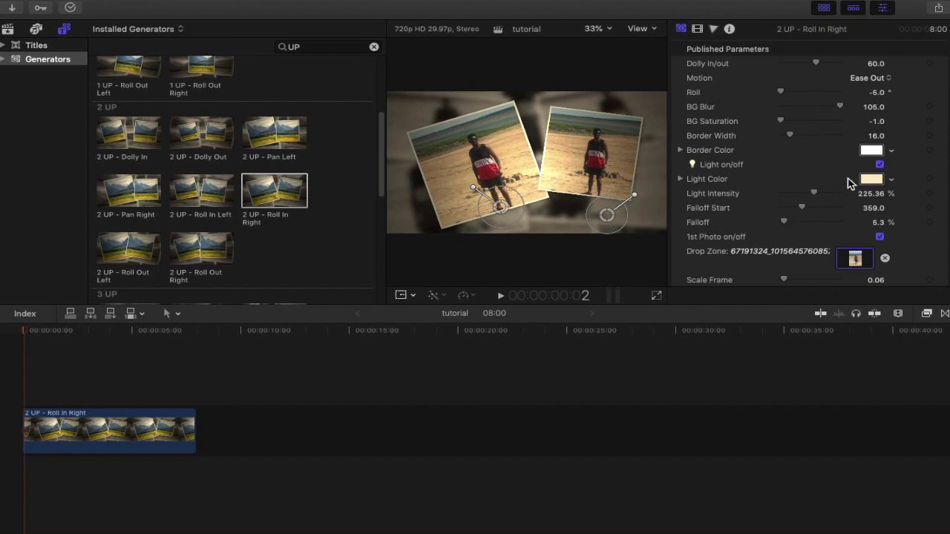
left_click_drag(807, 310, 804, 397)
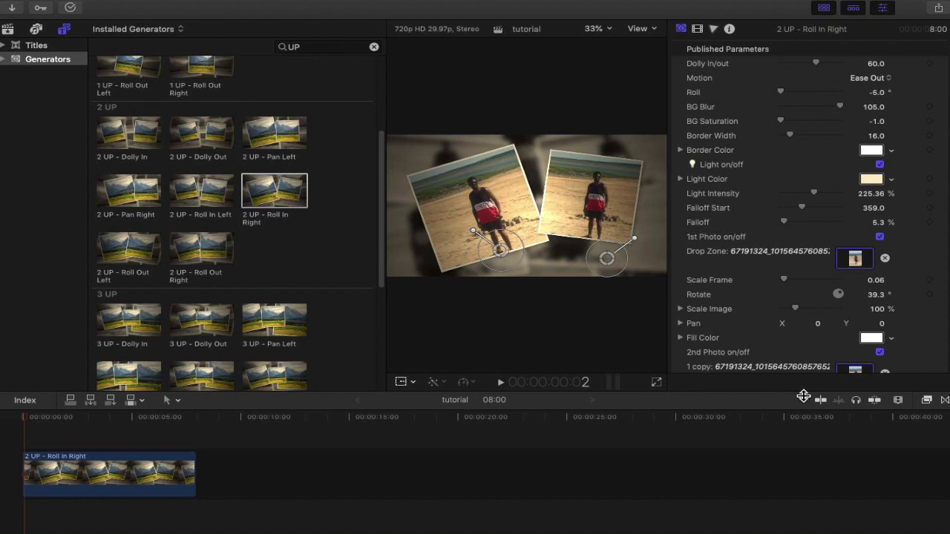
left_click(875, 78)
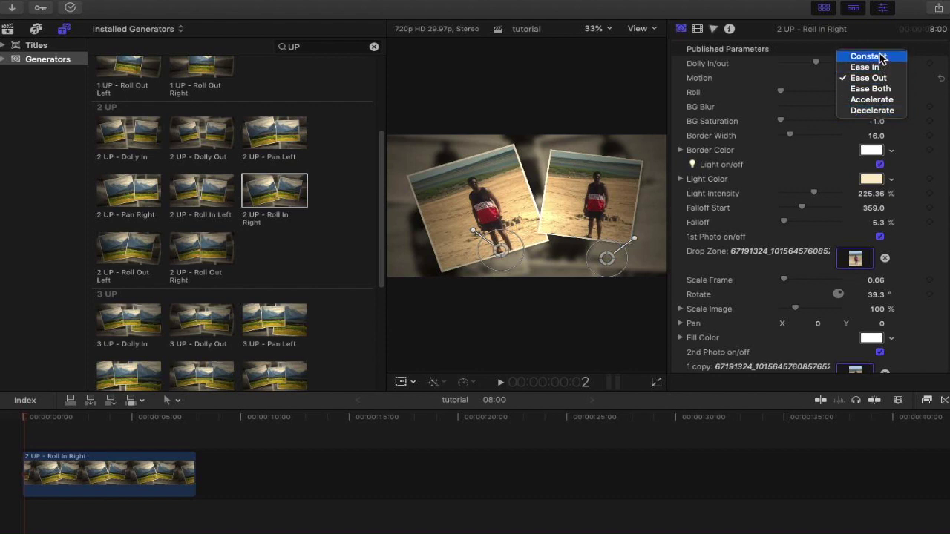
left_click(737, 89)
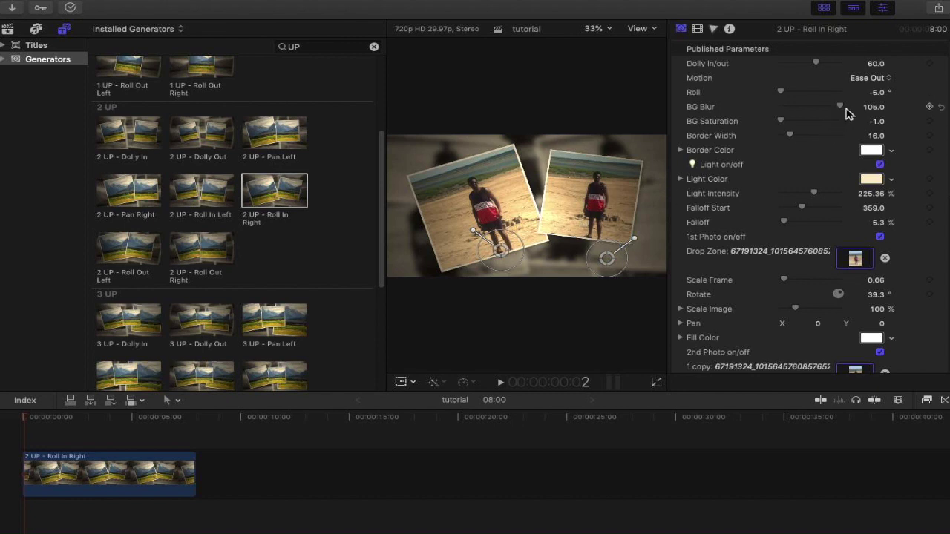
left_click_drag(841, 110, 801, 135)
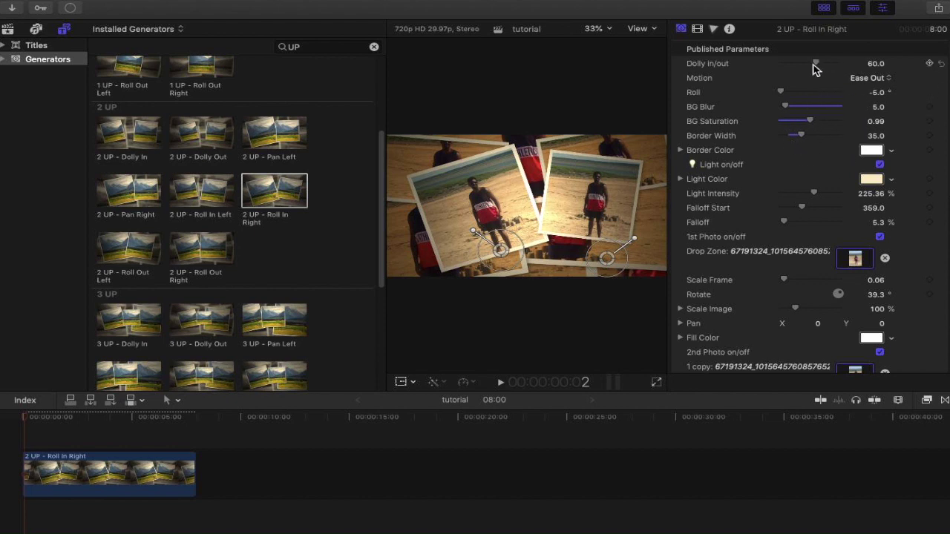
- Set Dolly in/out to 73 and Light Intensity to 179.84%
left_click_drag(817, 65, 824, 64)
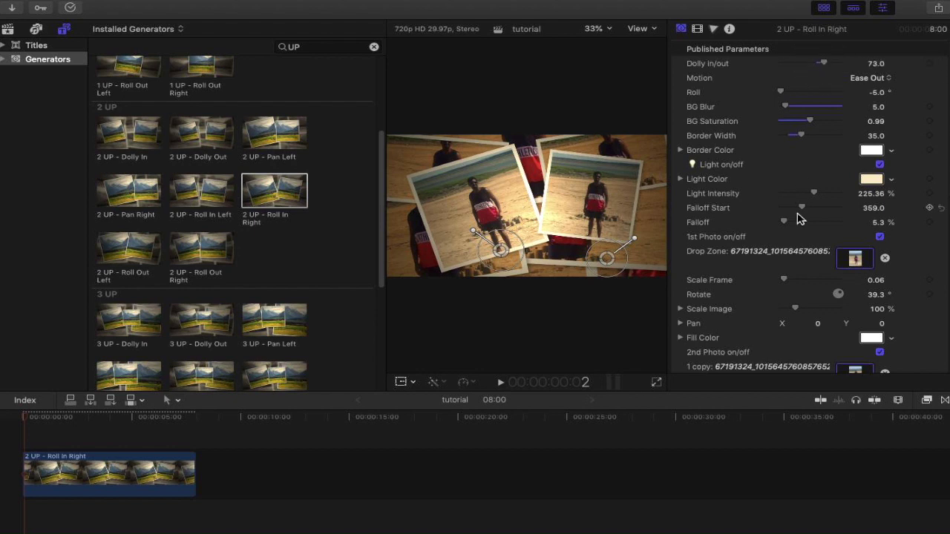
scroll(785, 199, "down", 2)
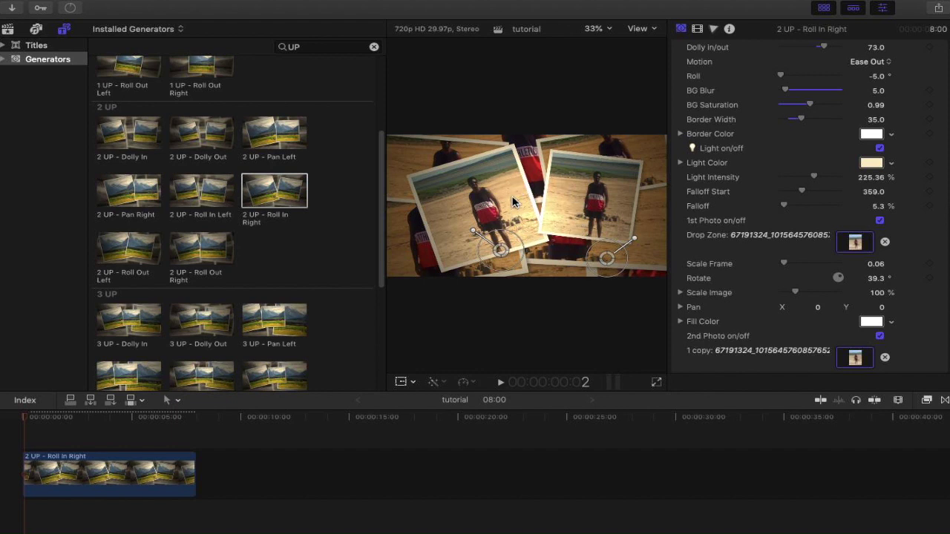
mouse_move(817, 182)
left_mouse_down()
mouse_move(832, 183)
mouse_move(802, 184)
mouse_move(811, 183)
left_mouse_up()
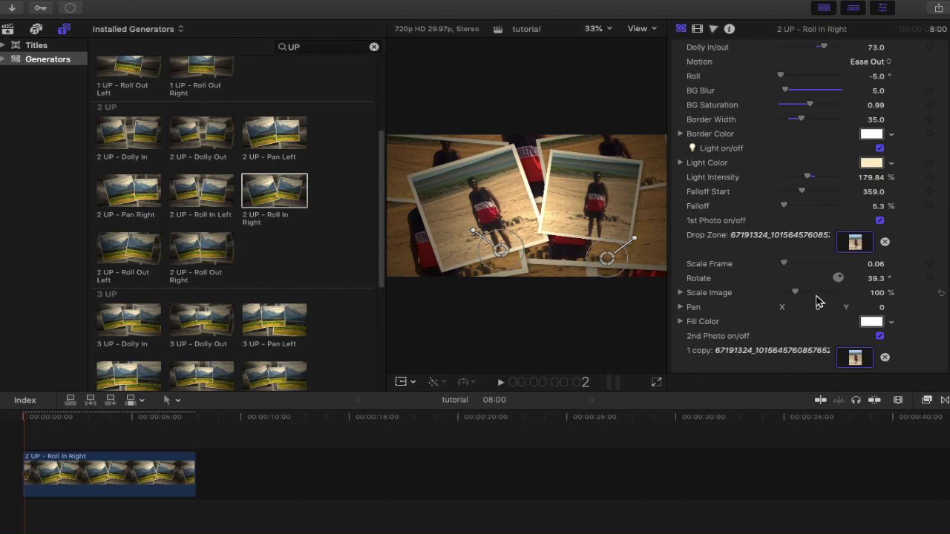
- Scroll down through the inspector's photo parameters and back up to the colour settings
scroll(794, 299, "down", 5)
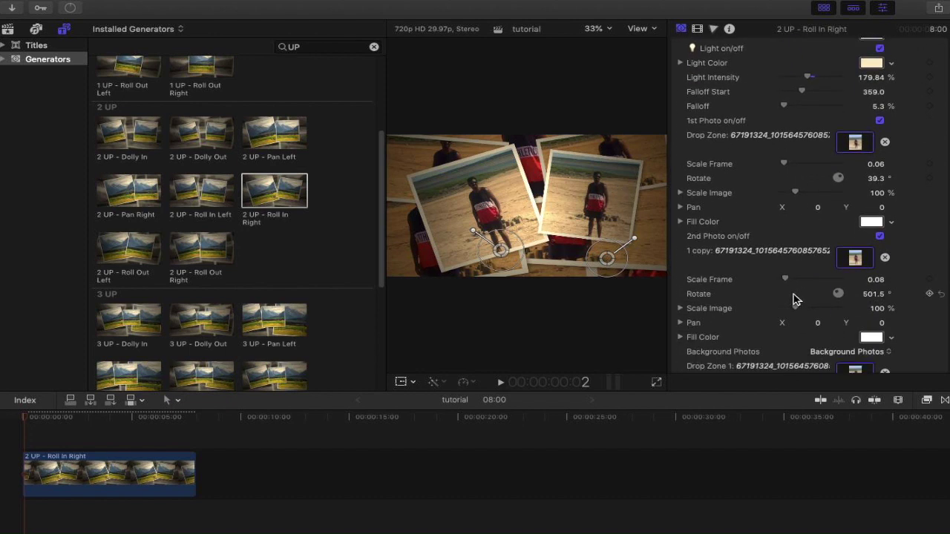
scroll(794, 299, "down", 2)
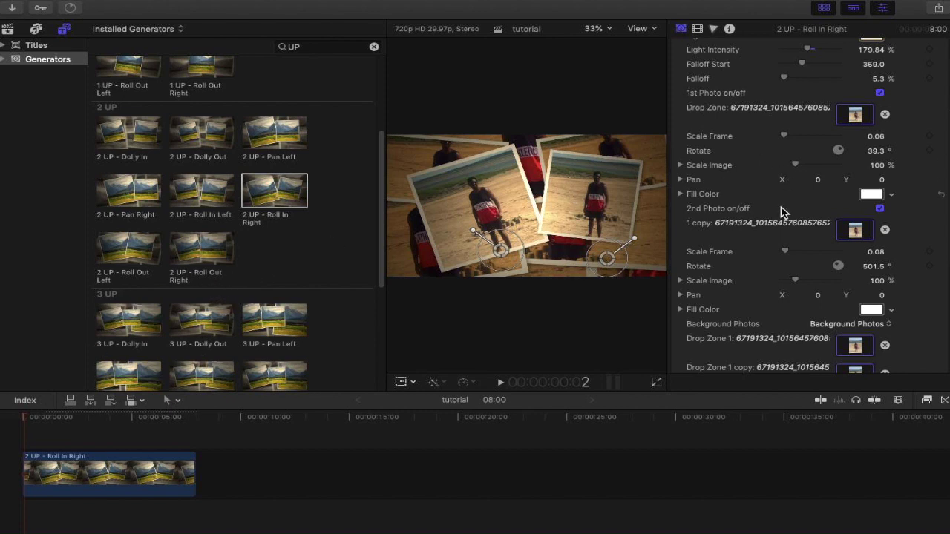
scroll(780, 223, "down", 3)
scroll(779, 224, "down", 8)
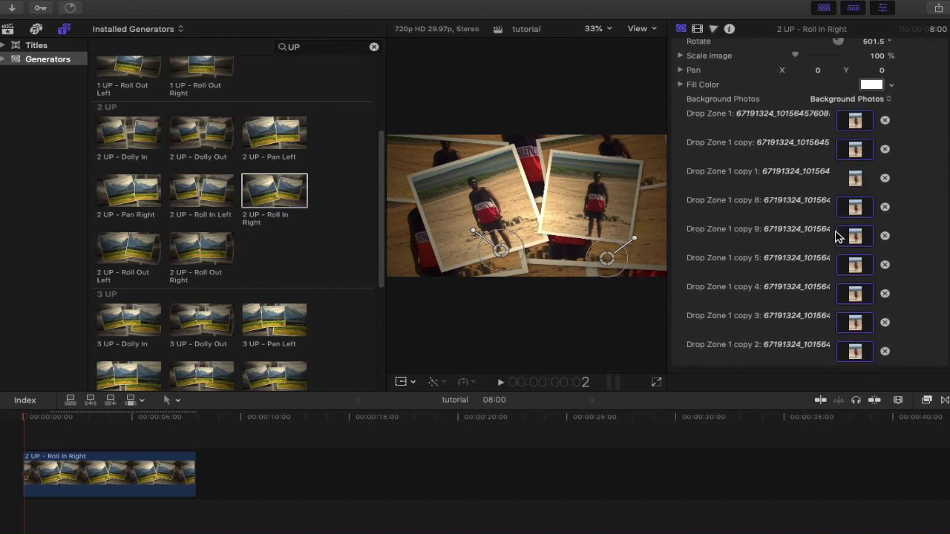
scroll(750, 223, "up", 2)
scroll(746, 213, "up", 2)
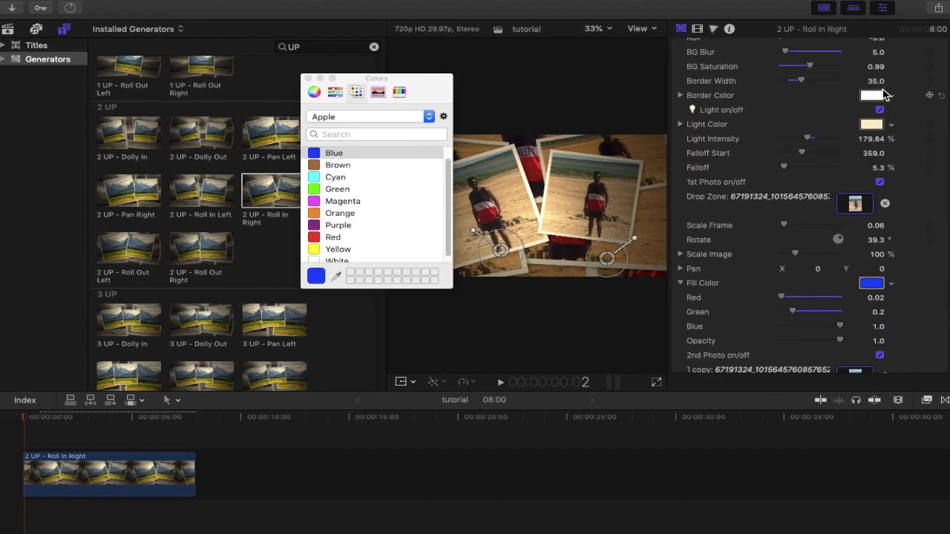
- Try a green Border Color, then undo it to keep the borders white
left_click(872, 98)
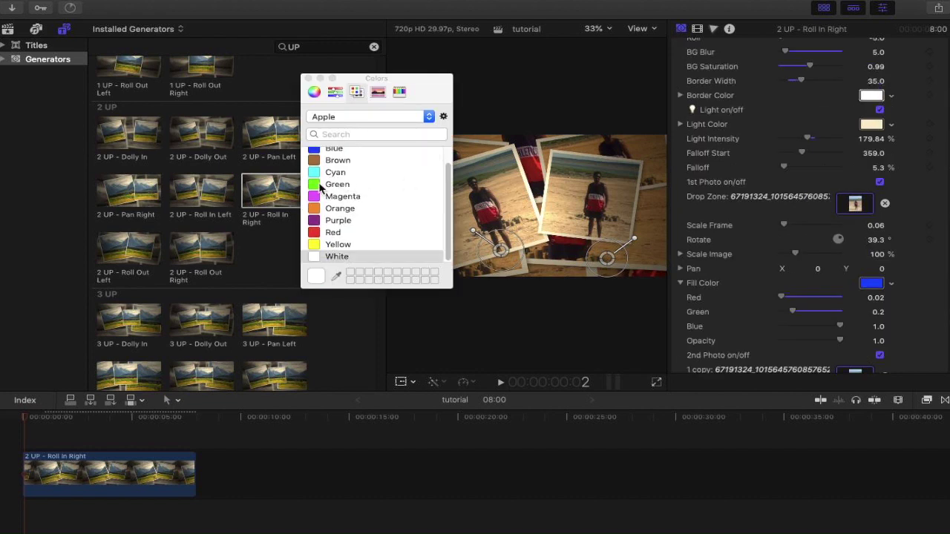
left_click(321, 186)
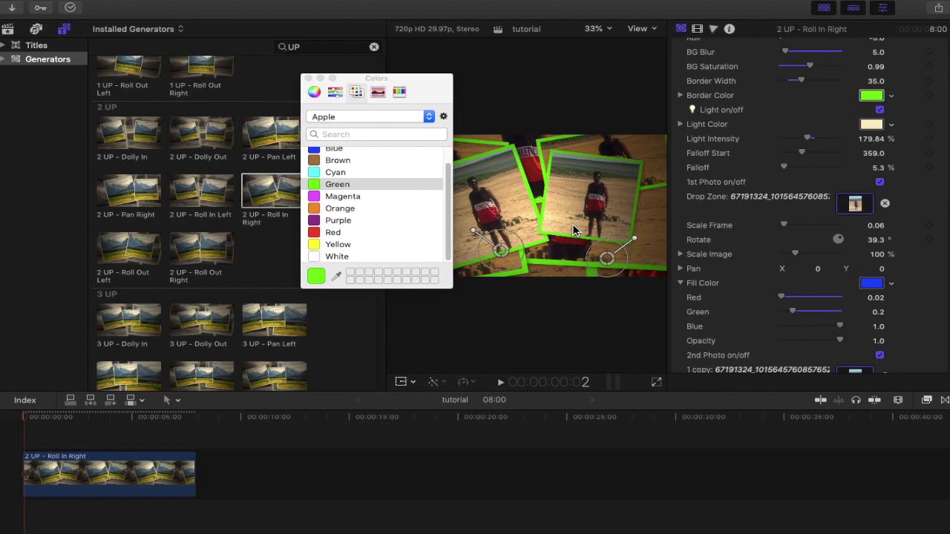
left_click(136, 4)
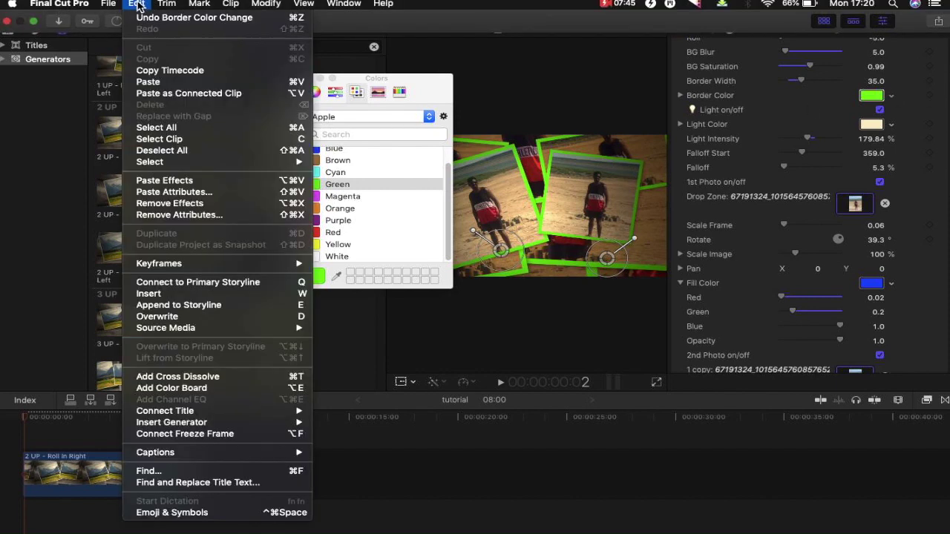
left_click(144, 23)
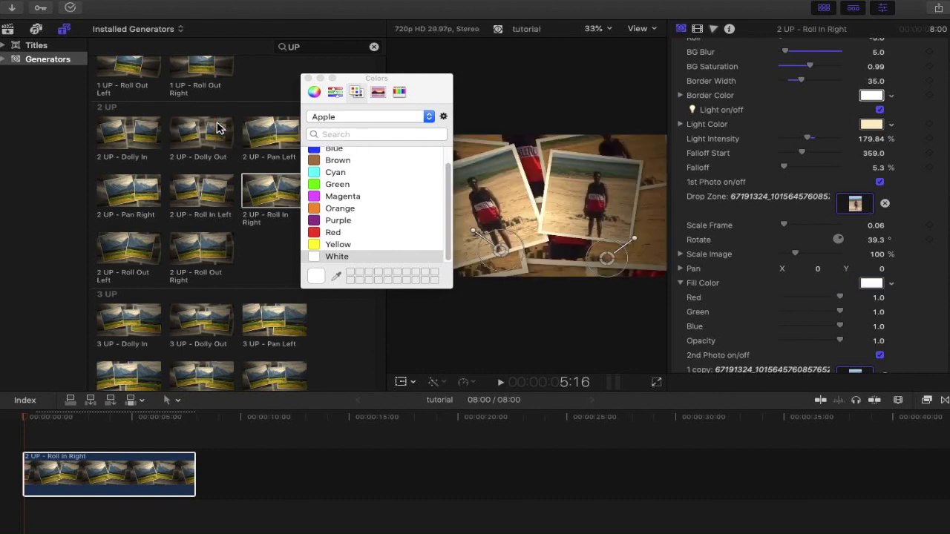
- Tint the Light Color pale yellow using the colour wheel
left_click(873, 105)
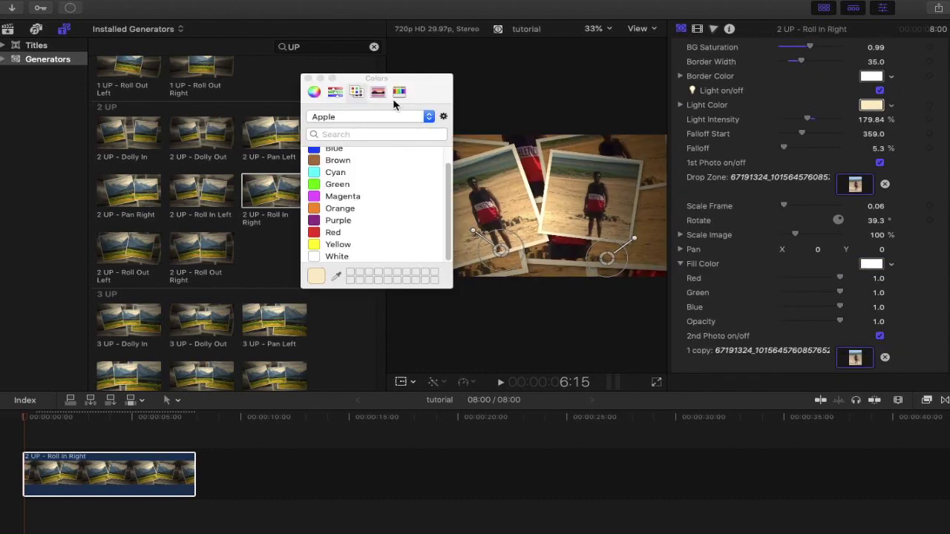
left_click(315, 93)
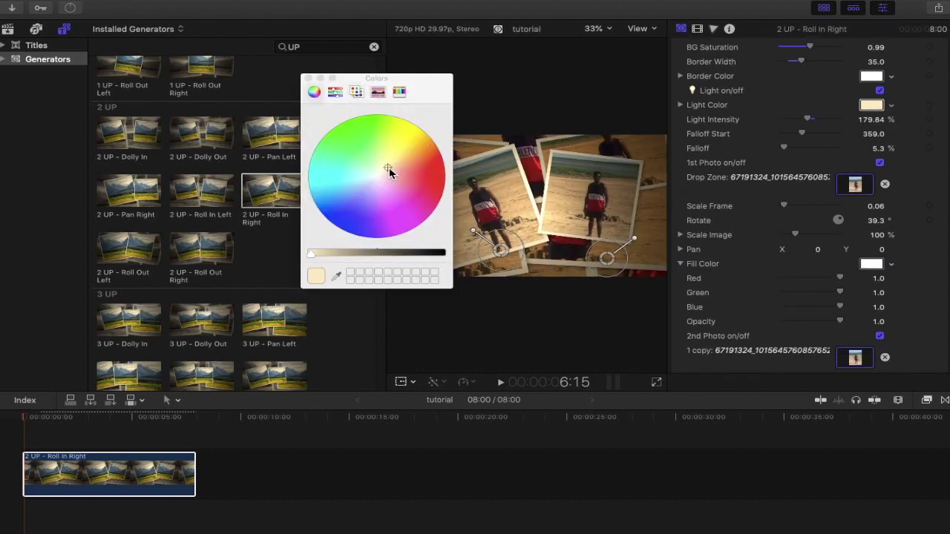
left_click_drag(356, 185, 393, 166)
left_click(309, 78)
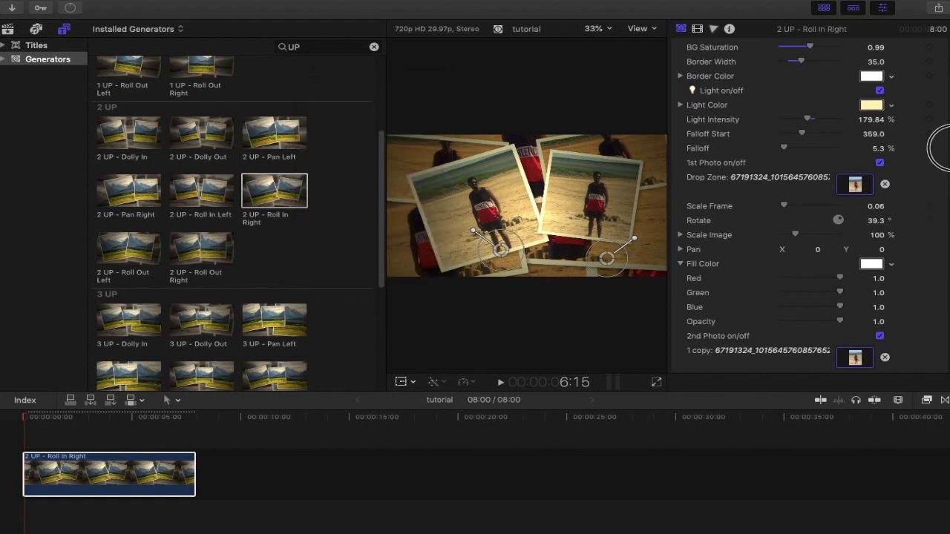
scroll(939, 147, "down", 8)
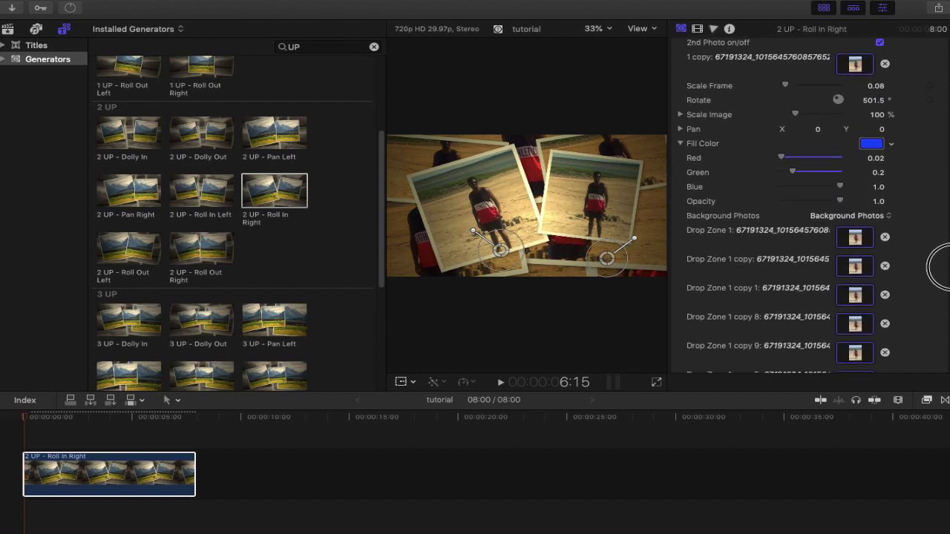
- Play the timeline to watch both beach photos roll in over the warm-tinted table
scroll(942, 267, "down", 3)
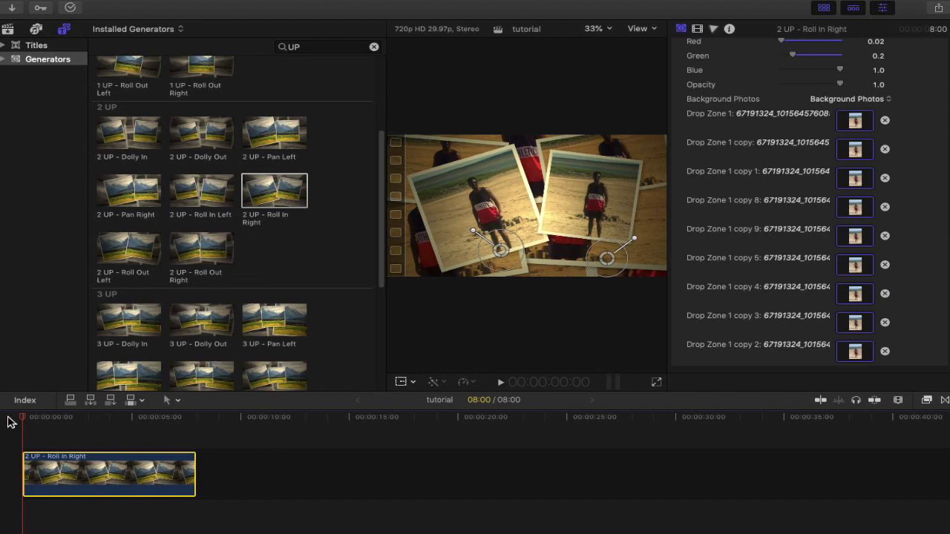
key("space")
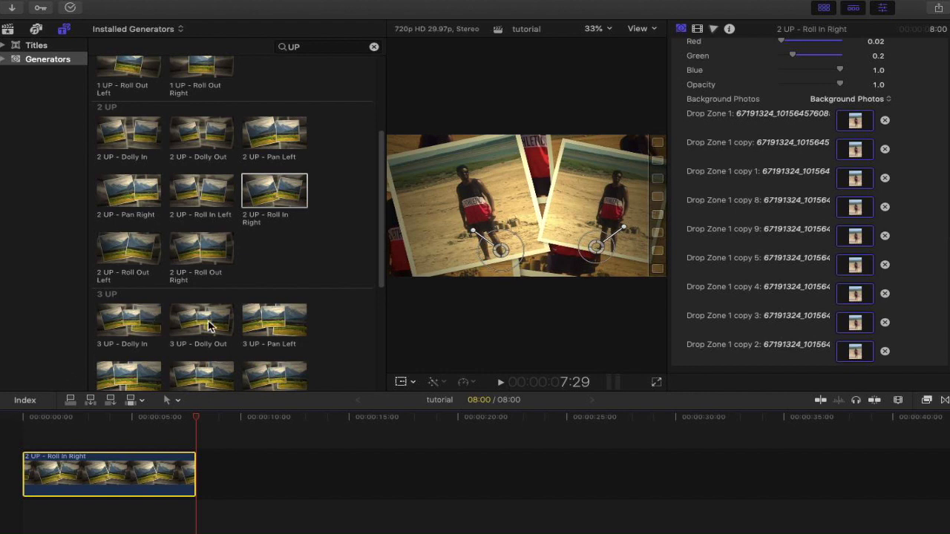
scroll(209, 326, "down", 2)
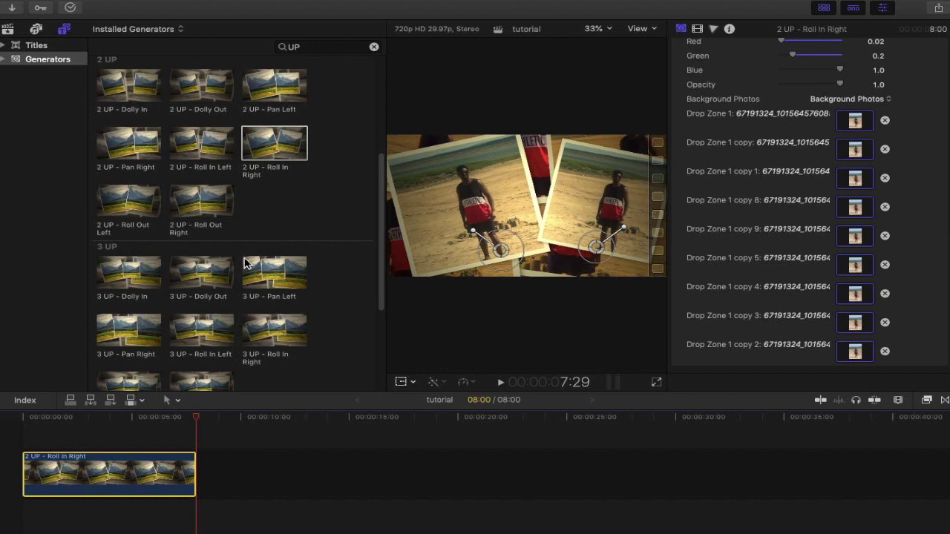
- Scroll the Generators browser down past the 3 UP templates and back up to 1 UP
scroll(246, 264, "down", 5)
scroll(245, 264, "up", 13)
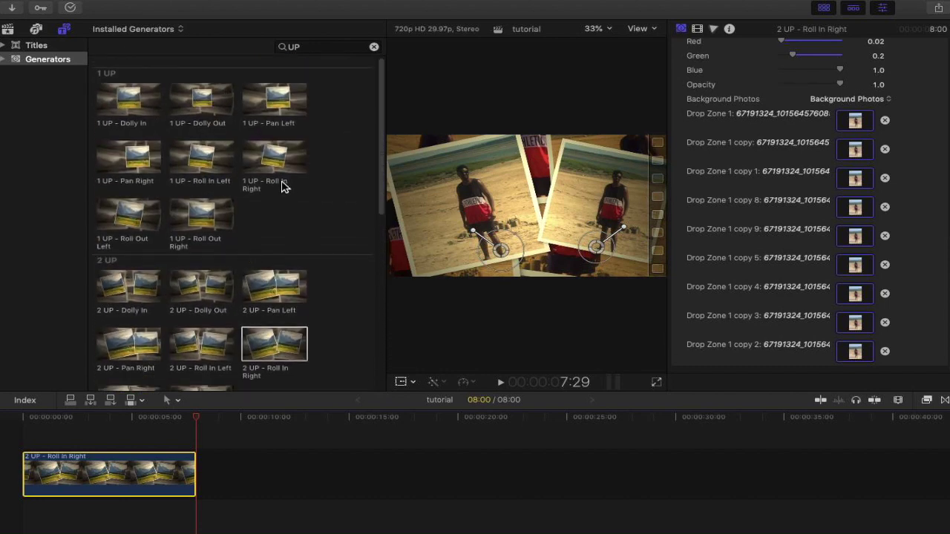